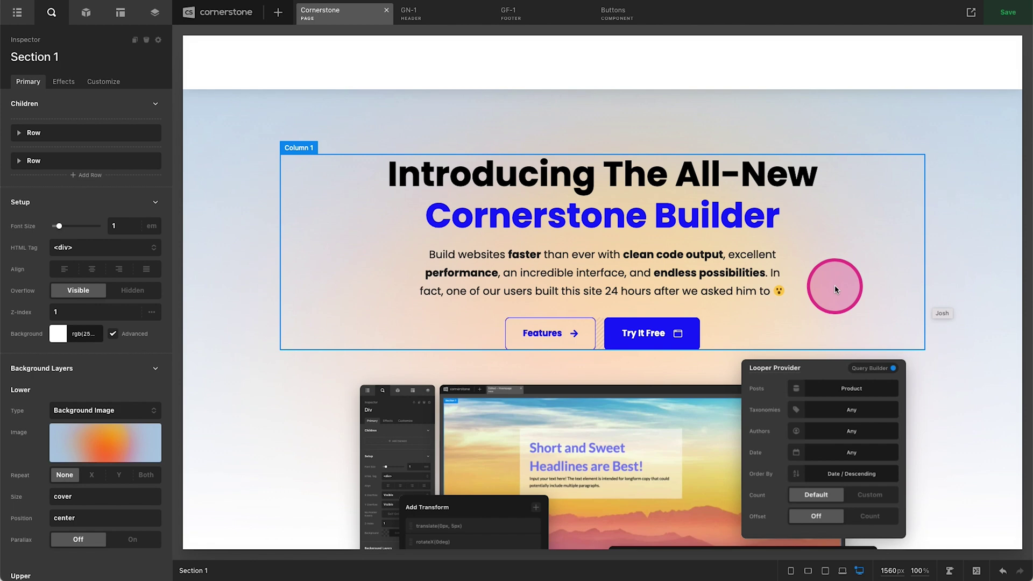
# Select the hero headline and open its text editor with the dynamic content field list.
pyautogui.click(588, 196)
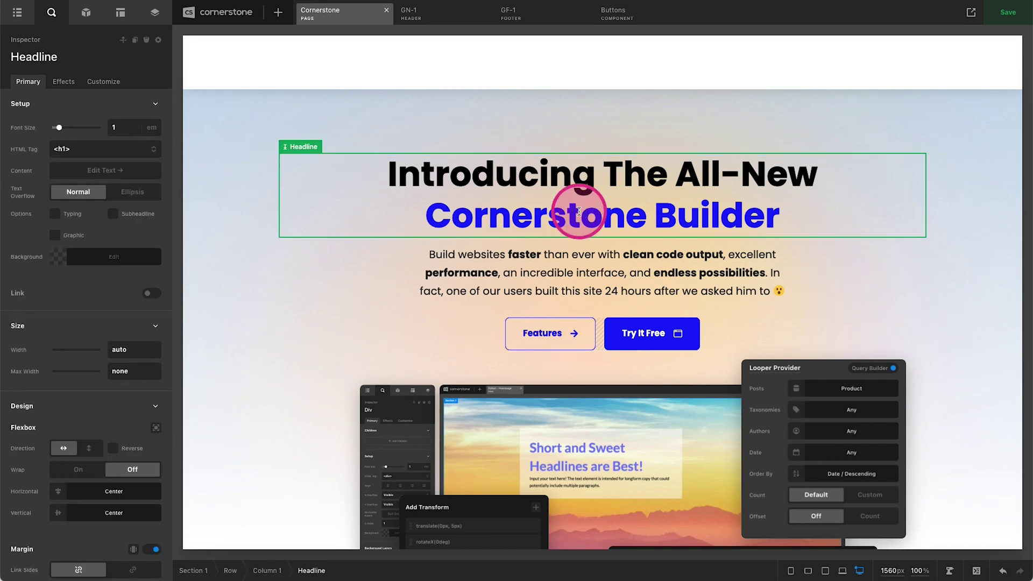
pyautogui.click(95, 170)
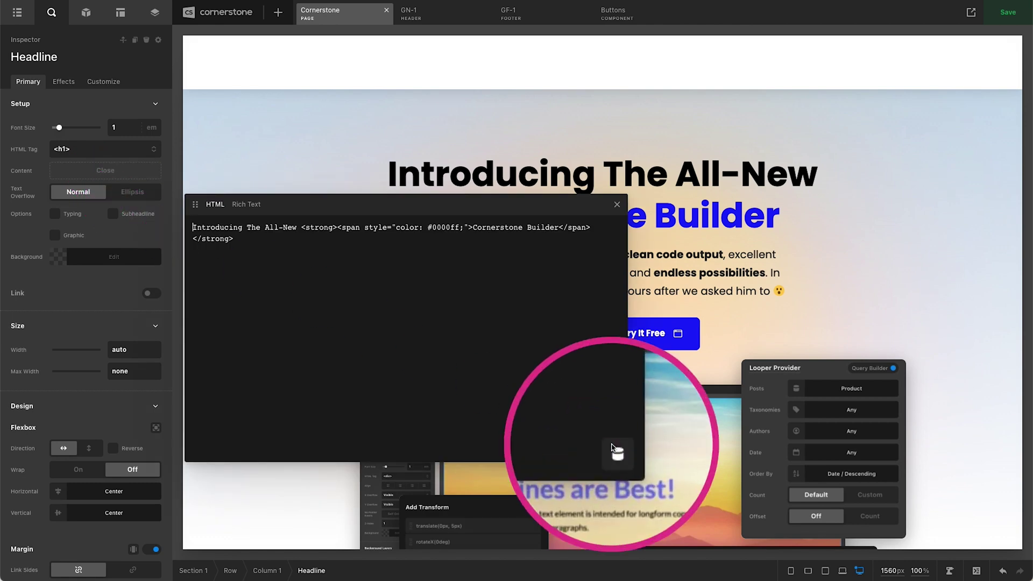
pyautogui.click(616, 451)
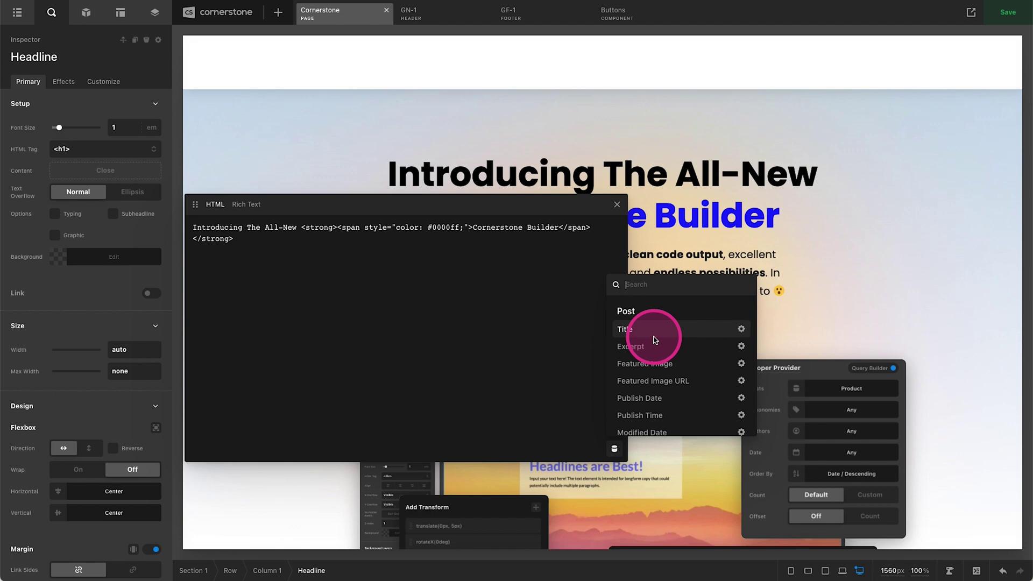
pyautogui.scroll(-1, 654, 343)
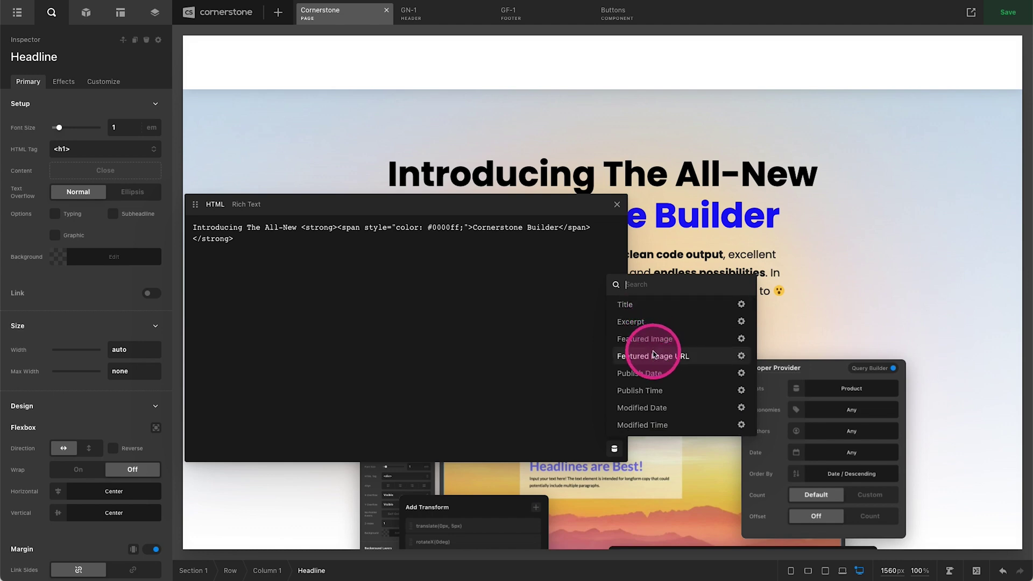
pyautogui.scroll(1, 654, 353)
pyautogui.scroll(-2, 654, 354)
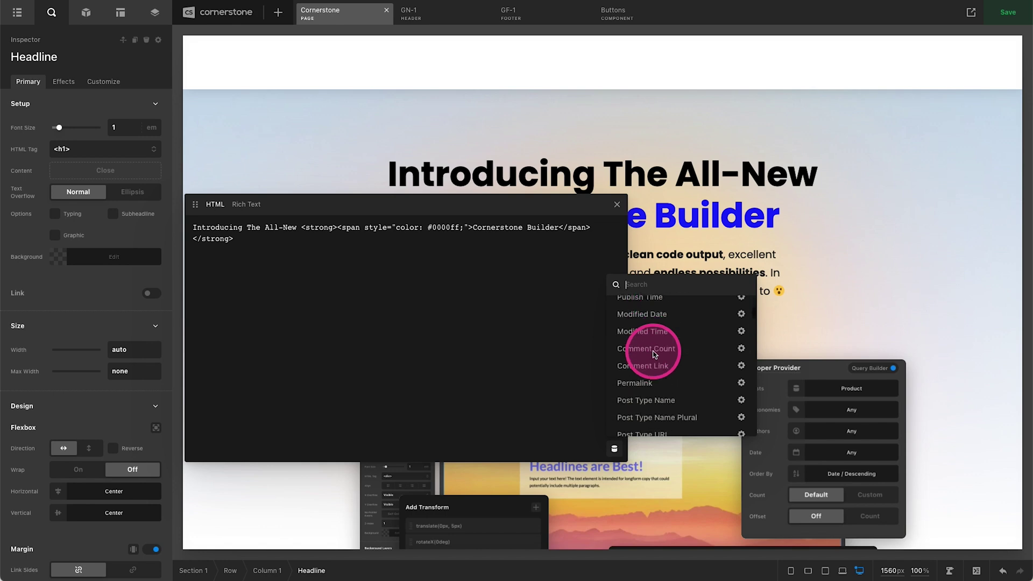
pyautogui.scroll(-2, 654, 354)
pyautogui.scroll(-2, 654, 355)
pyautogui.scroll(-2, 655, 354)
pyautogui.scroll(1, 653, 356)
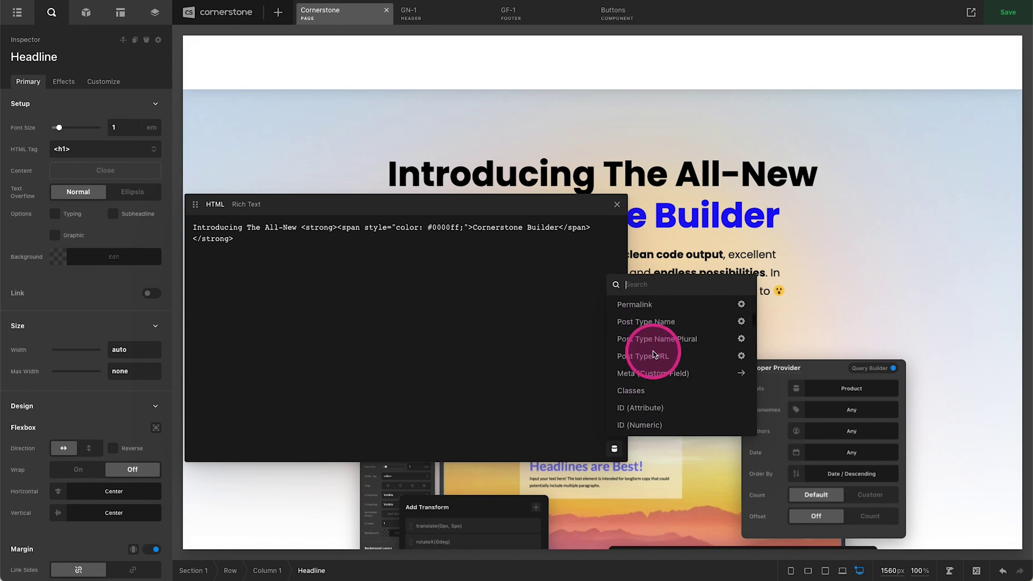
pyautogui.scroll(1, 646, 359)
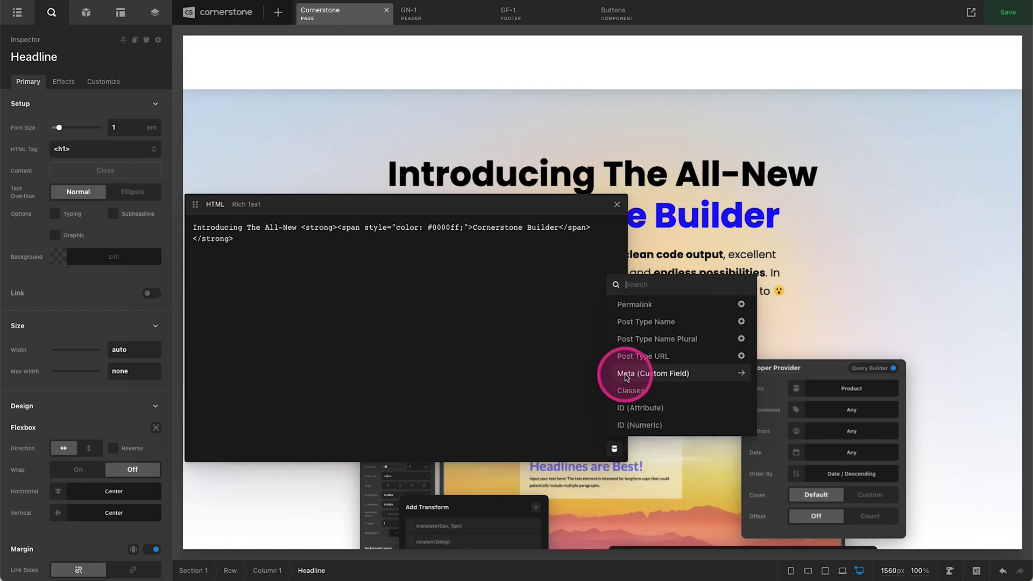
# Browse the Meta (Custom Field) options, return to the full list, and switch to rich-text view.
pyautogui.click(627, 375)
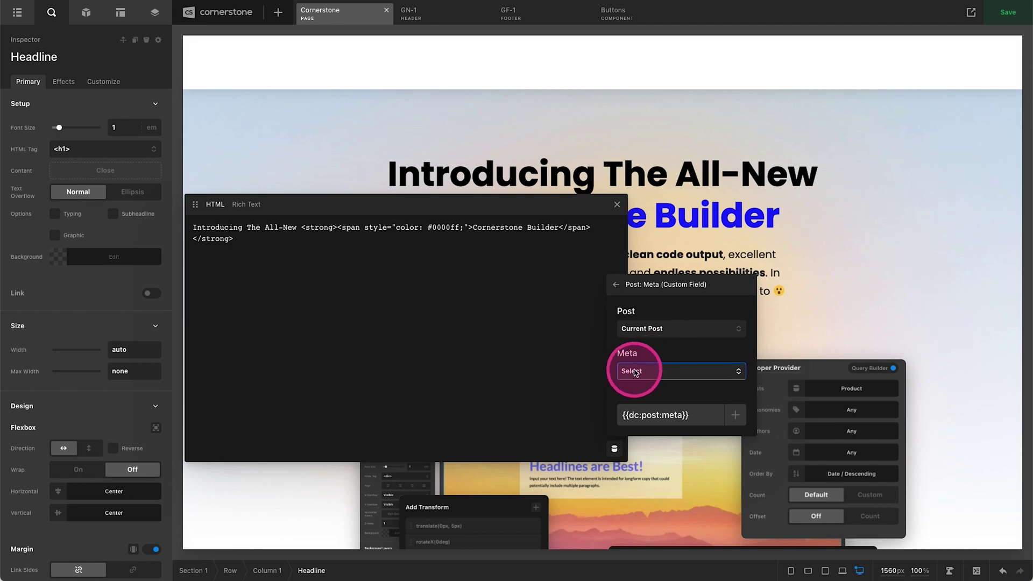
pyautogui.click(618, 285)
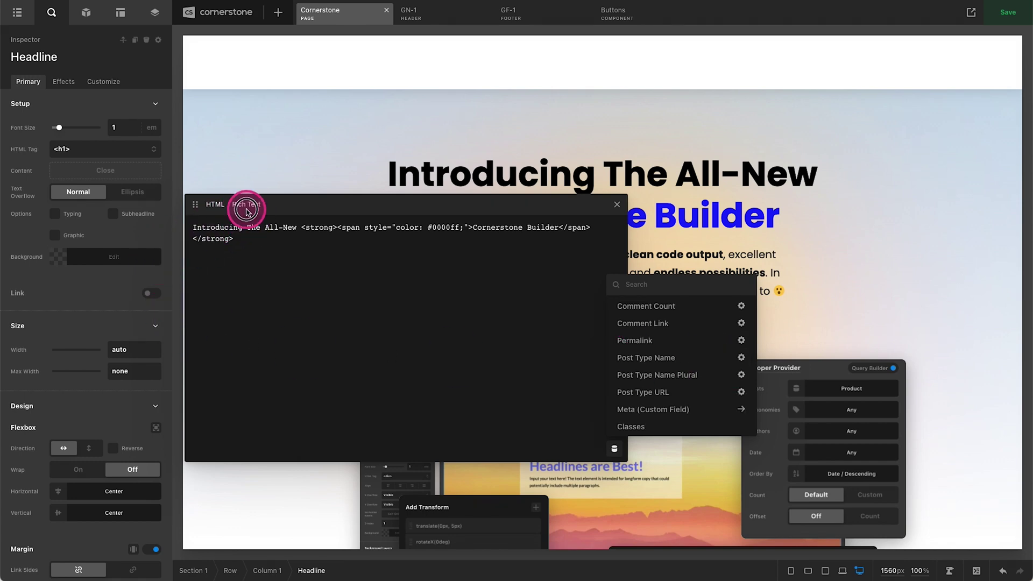
pyautogui.click(246, 207)
# In rich-text view, insert the user's display-name field at the start of the headline.
pyautogui.click(396, 300)
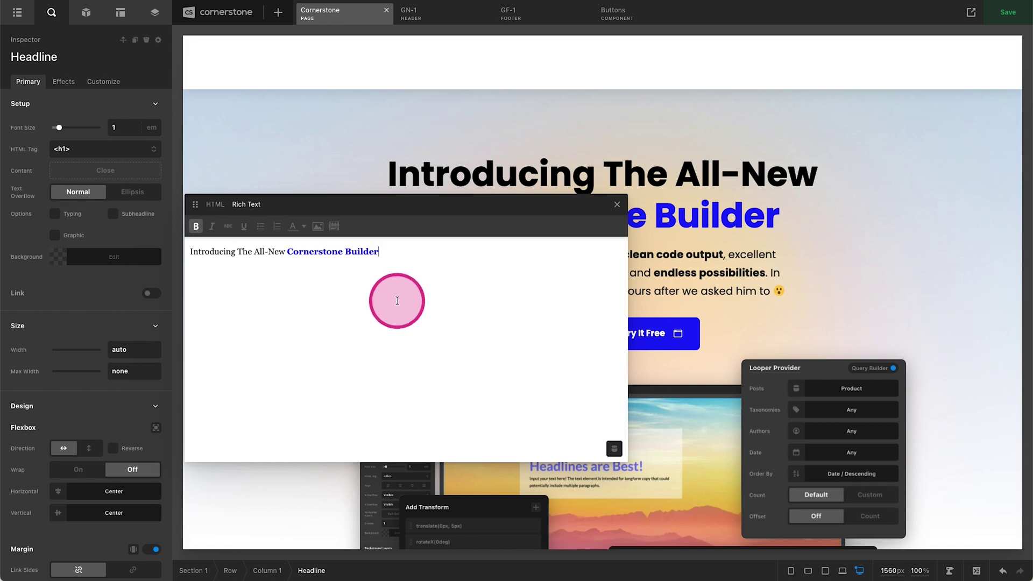
pyautogui.hotkey('ctrl', 'a')
pyautogui.press('Left')
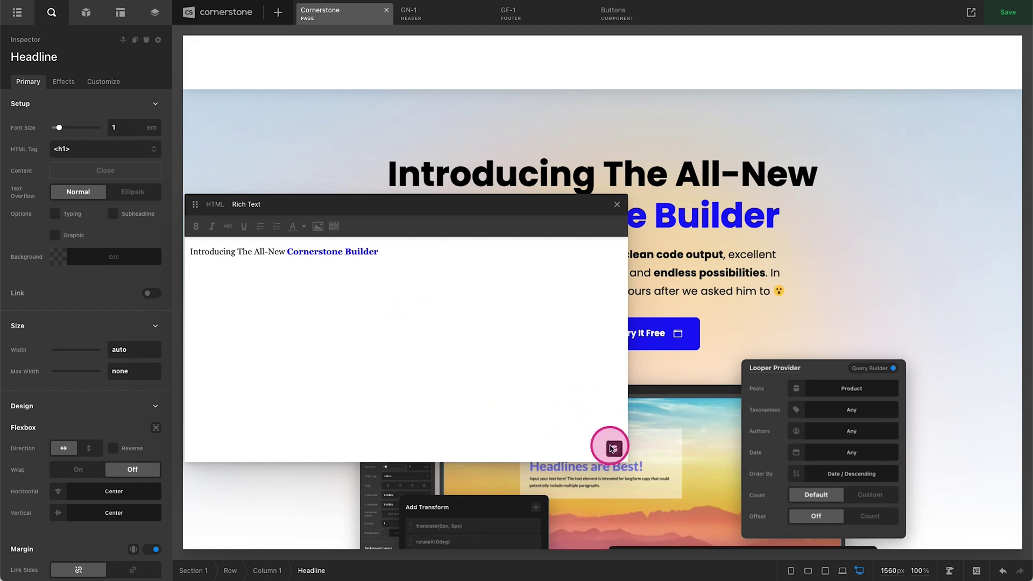
pyautogui.click(612, 447)
pyautogui.write('name')
pyautogui.scroll(-5, 629, 365)
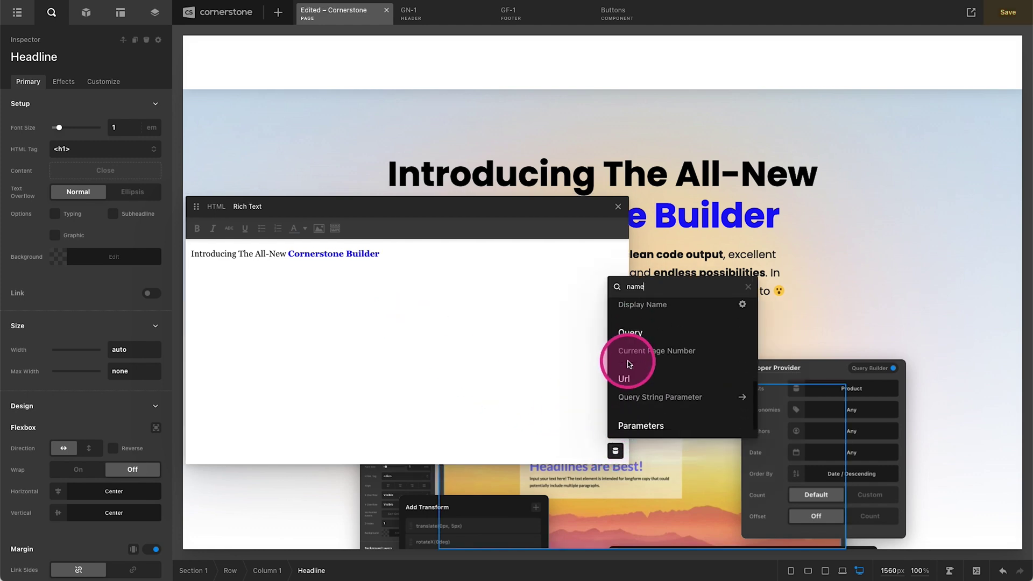
pyautogui.scroll(2, 634, 362)
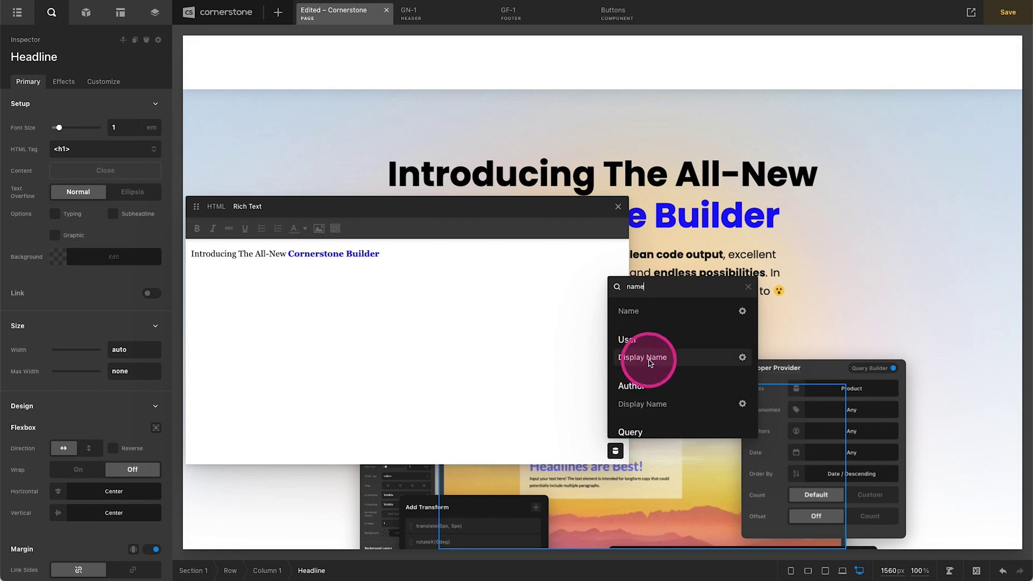
pyautogui.click(650, 360)
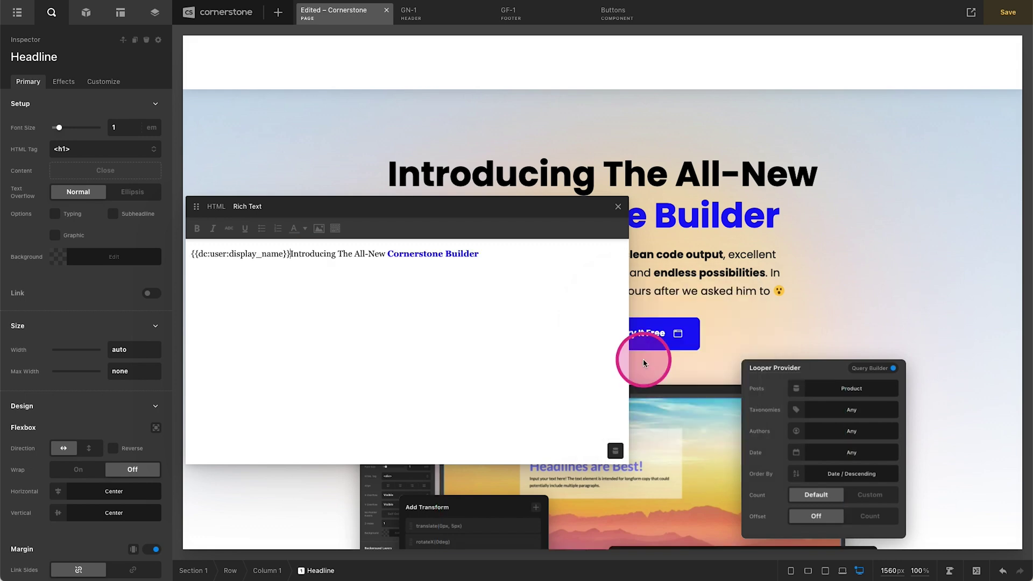
# Start the headline with 'Hi', add a comma before 'Introducing', and remove the display-name field.
pyautogui.moveTo(454, 207); pyautogui.dragTo(514, 244)
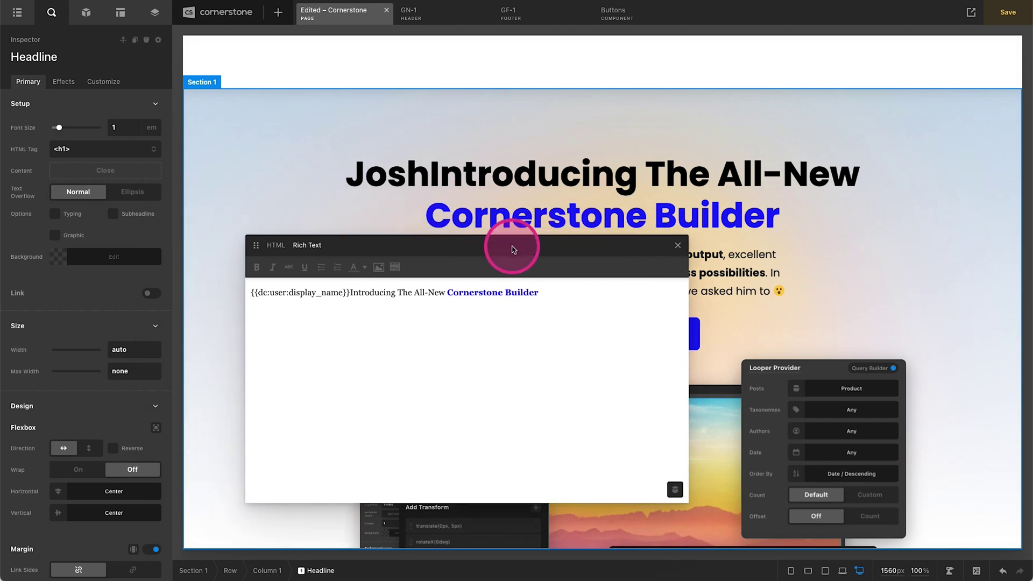
pyautogui.click(350, 293)
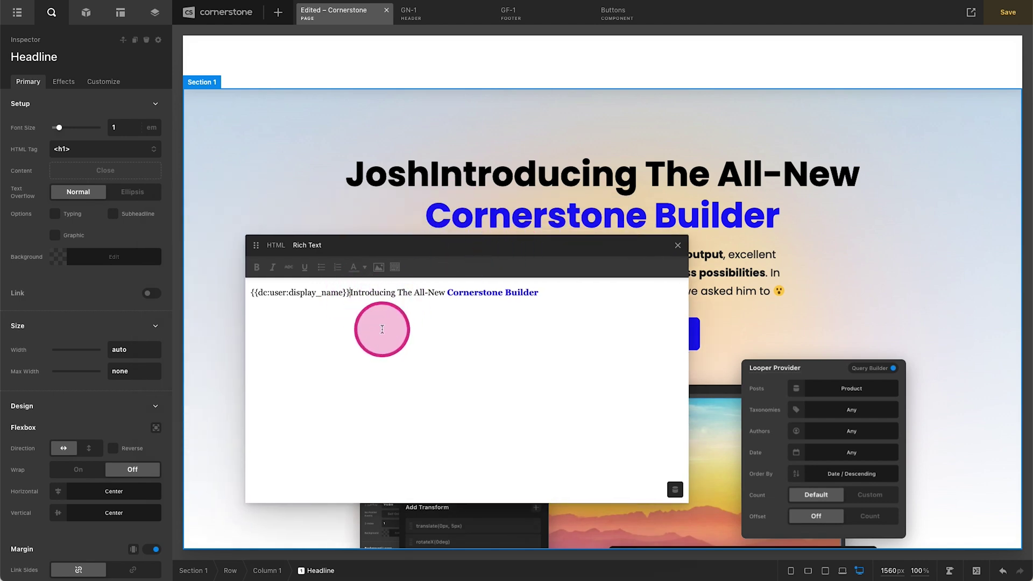
pyautogui.press('BackSpace')
pyautogui.write(',')
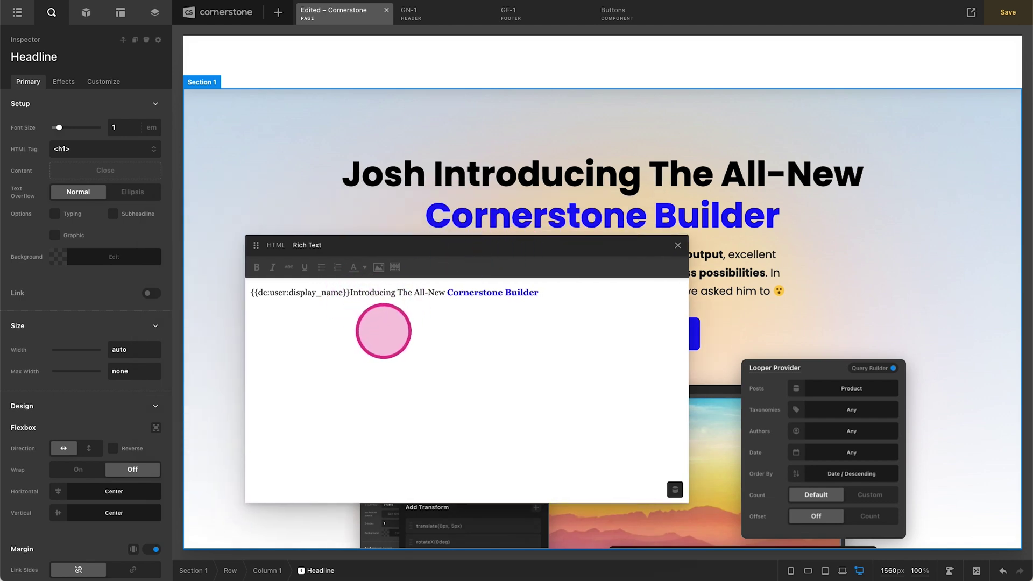
pyautogui.press('Home')
pyautogui.write('Hi')
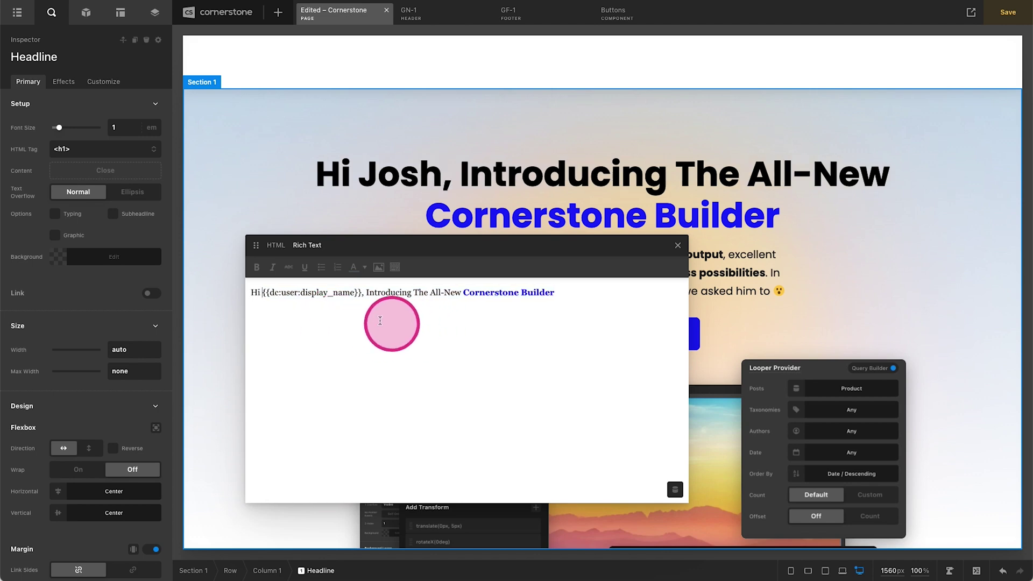
pyautogui.press('Delete')
pyautogui.press('Delete')
pyautogui.press('Delete')
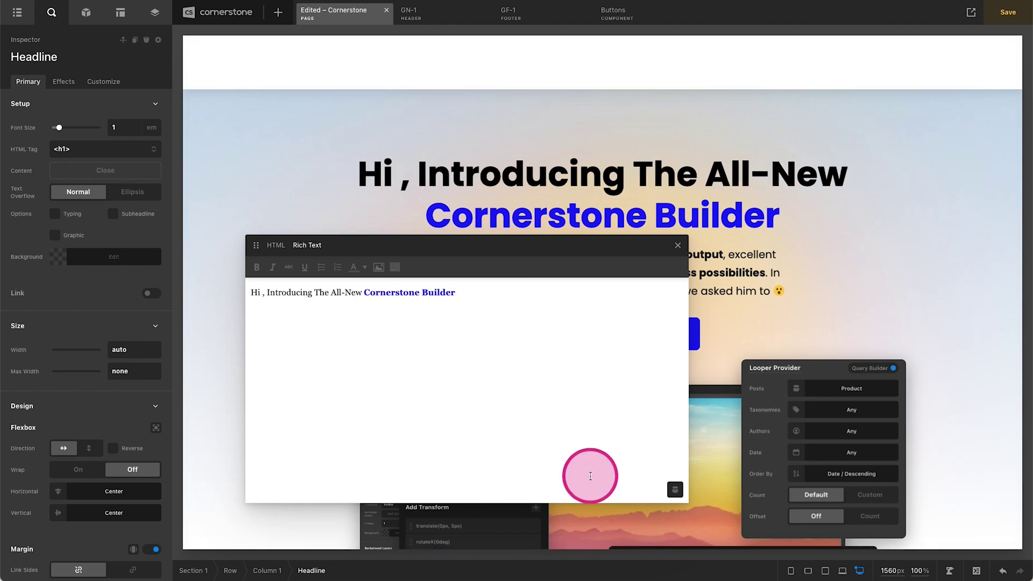
pyautogui.press('BackSpace')
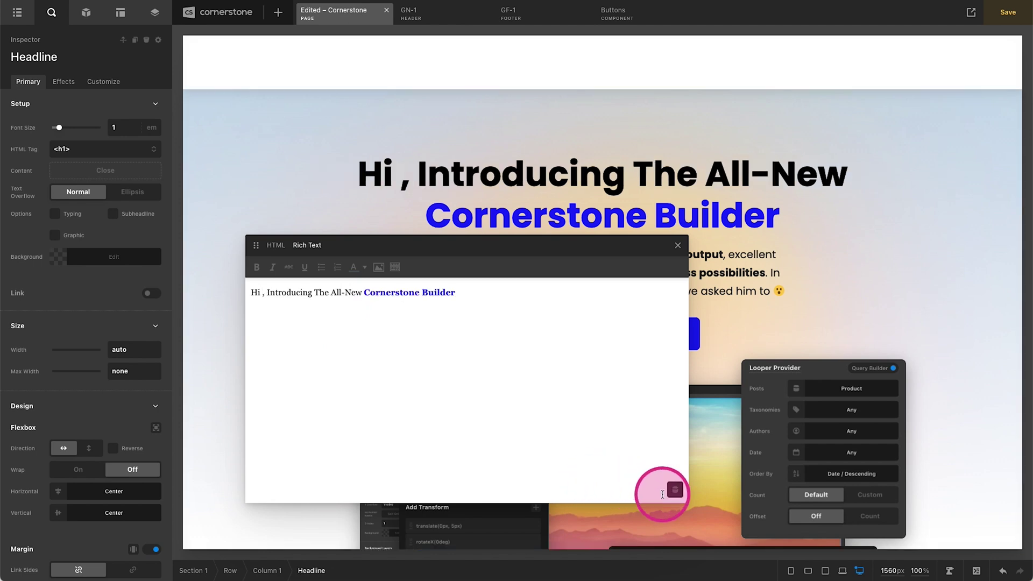
pyautogui.click(674, 490)
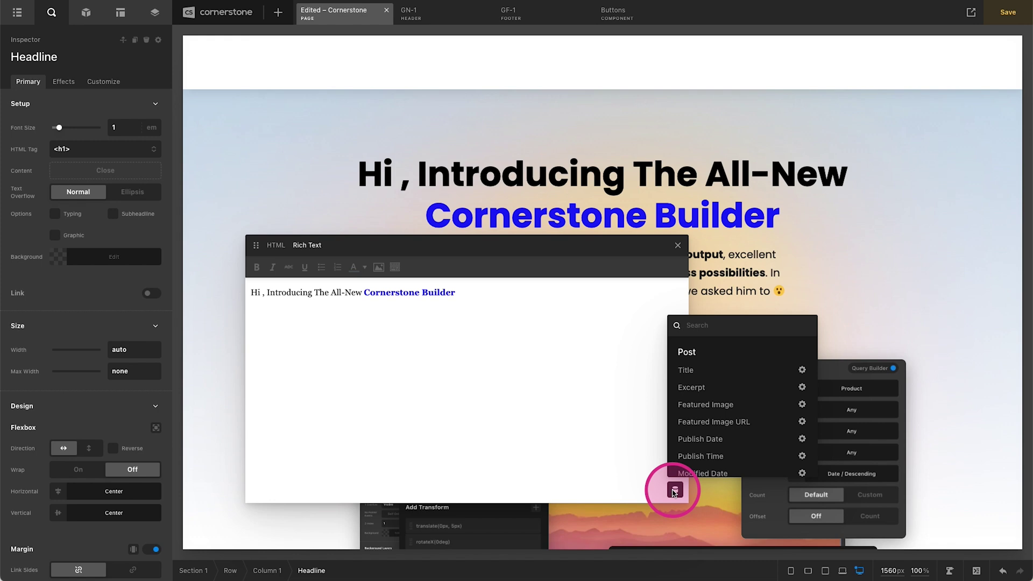
pyautogui.write('user')
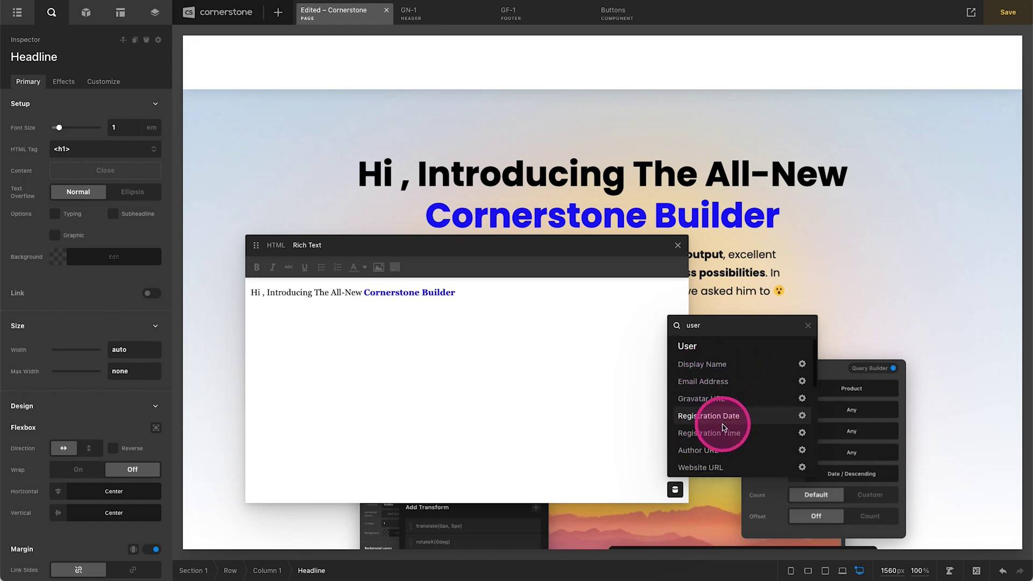
pyautogui.scroll(-2, 714, 423)
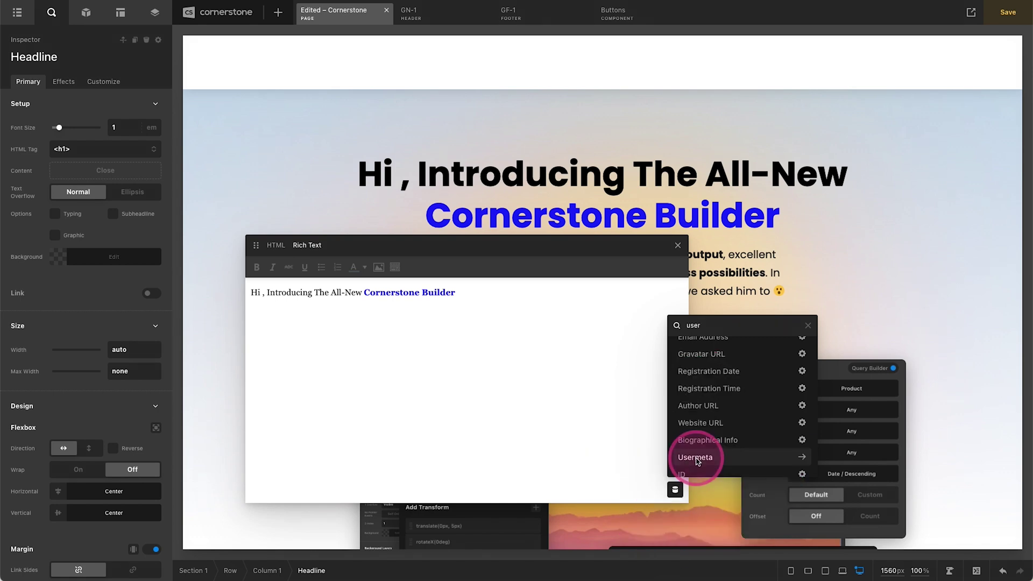
# Insert the Usermeta first_name field after 'Hi' in the headline.
pyautogui.click(697, 461)
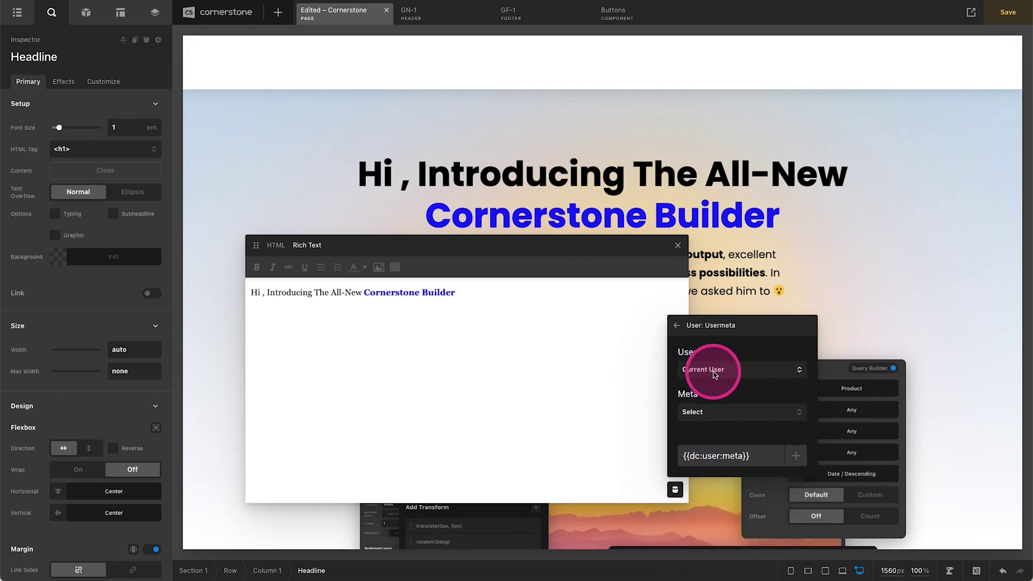
pyautogui.click(700, 412)
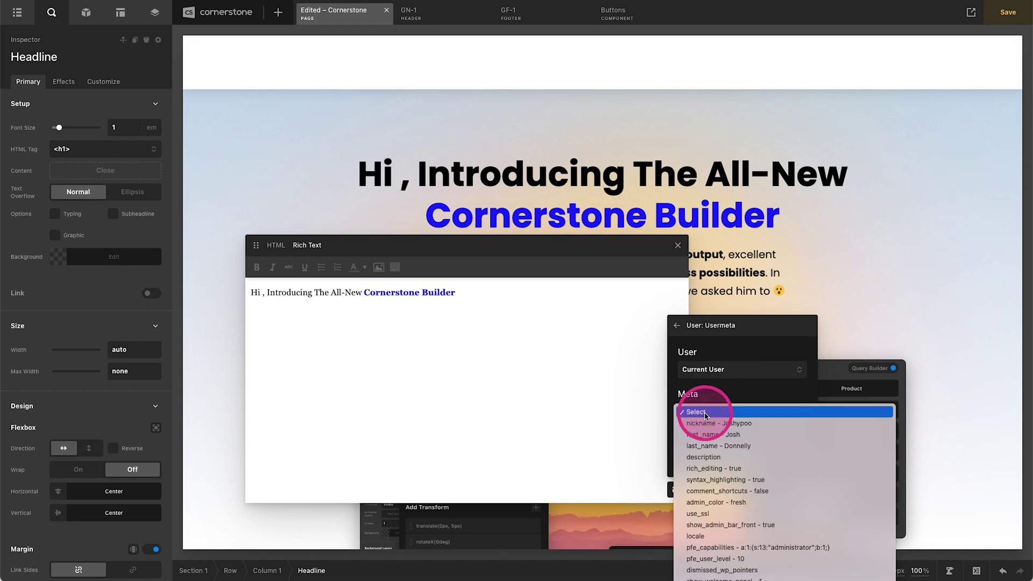
pyautogui.click(705, 435)
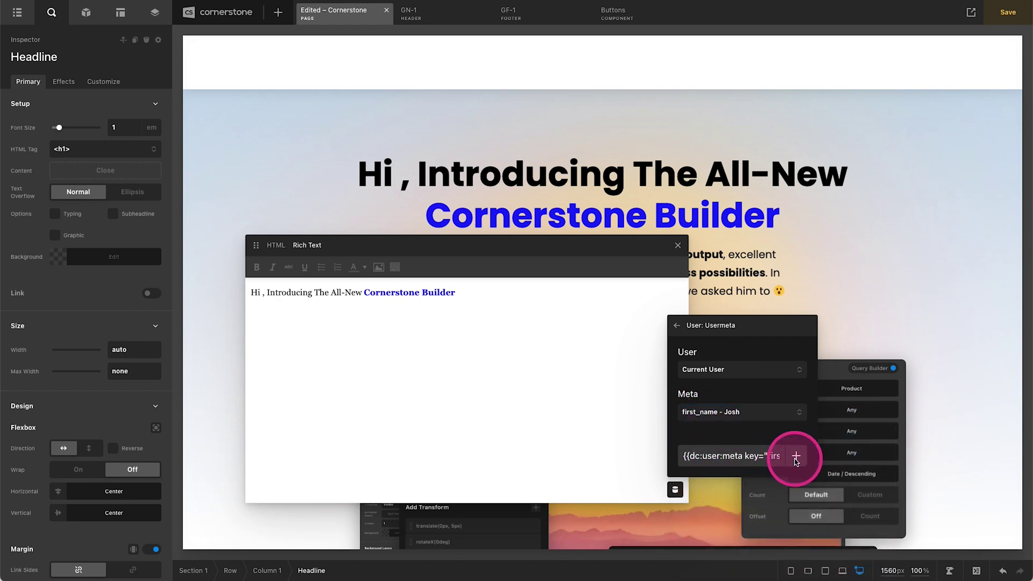
pyautogui.click(796, 455)
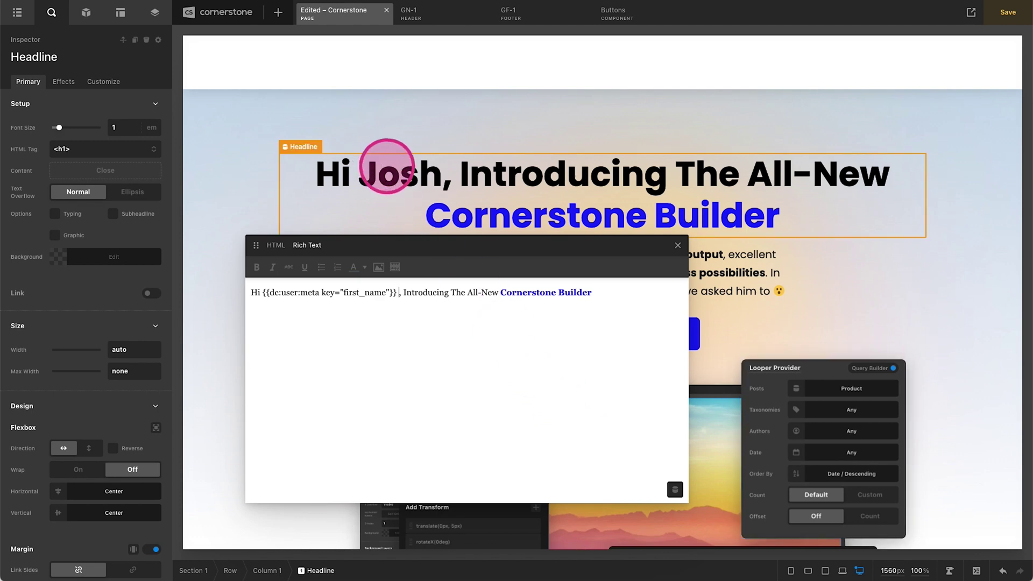
# Insert the Usermeta last_name field after the first name, then close the Rich Text editor.
pyautogui.click(675, 489)
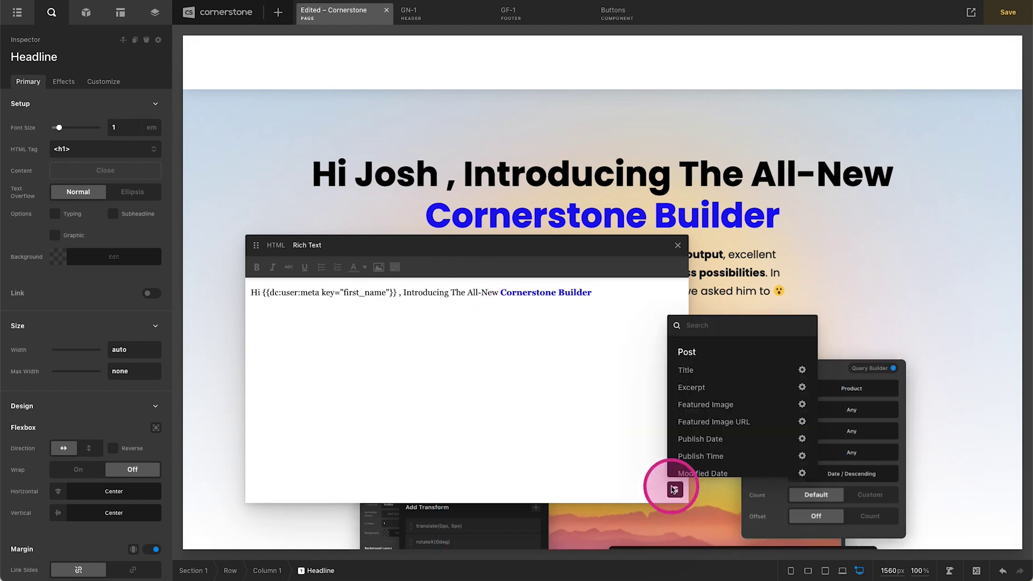
pyautogui.write('user')
pyautogui.scroll(-3, 715, 438)
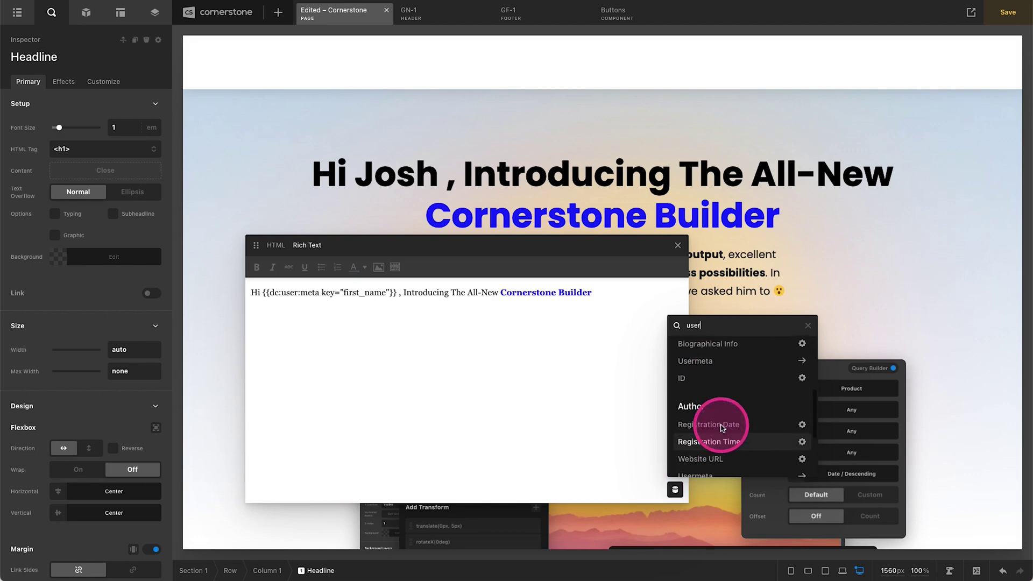
pyautogui.scroll(2, 714, 408)
pyautogui.click(701, 389)
pyautogui.click(706, 412)
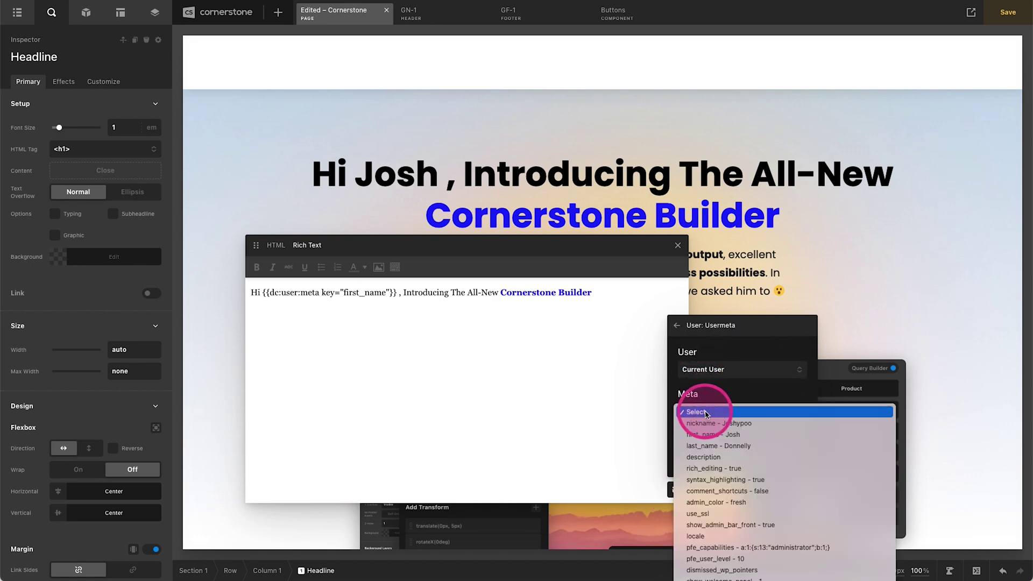
pyautogui.click(715, 446)
pyautogui.click(797, 454)
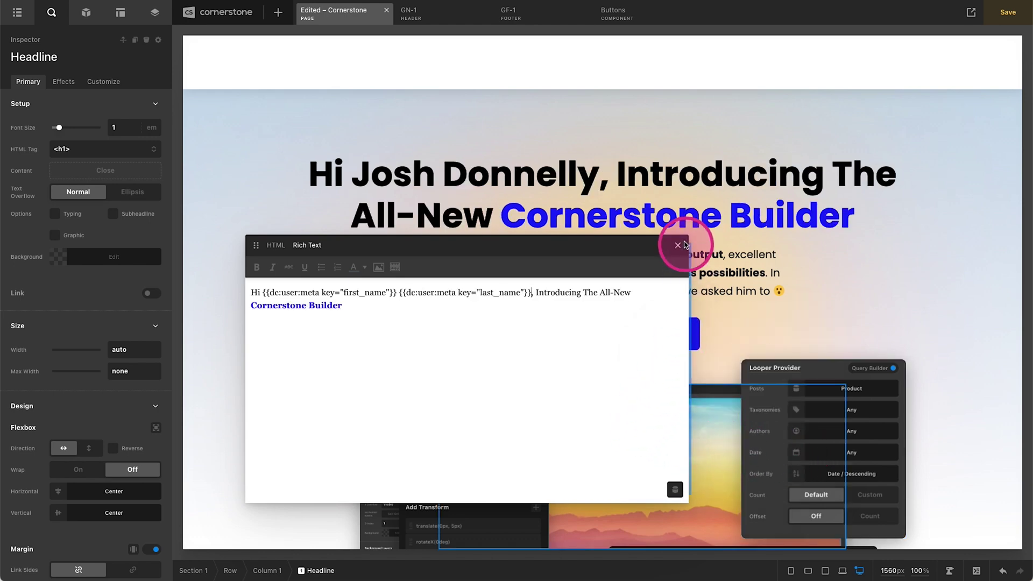
pyautogui.click(678, 245)
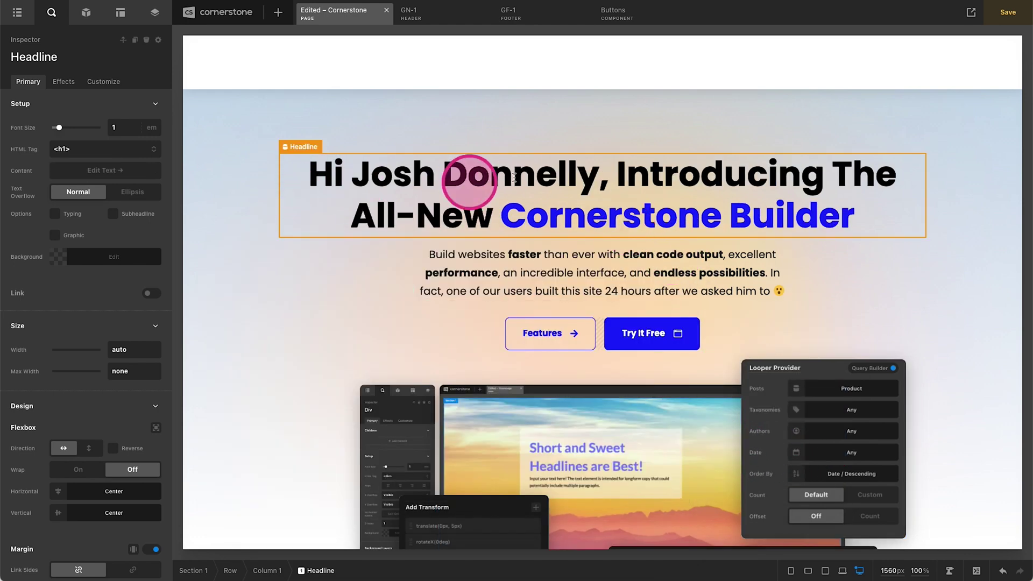